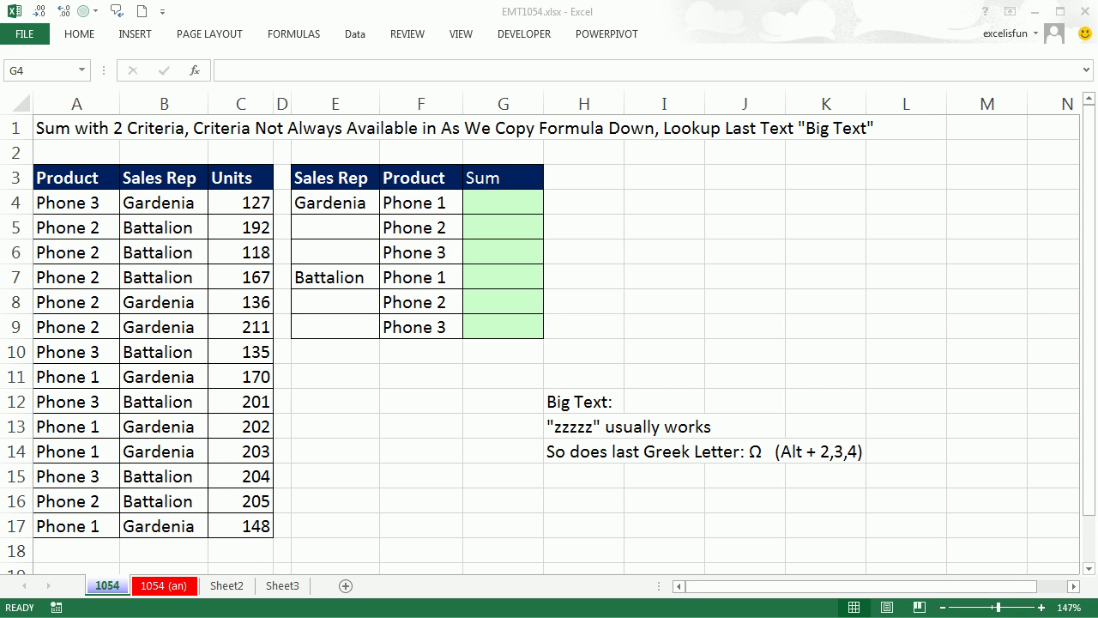
# - Switch to Excel and point out the Sum cells G4:G7 and the Battalion sales rep entry
pyautogui.hotkey('alt', 'Tab')
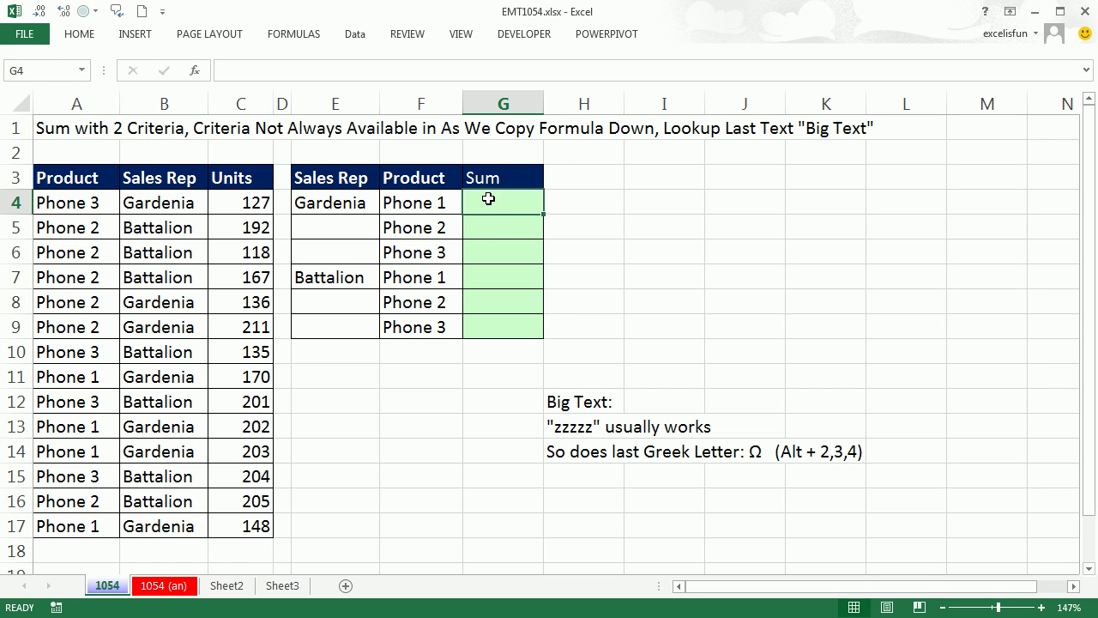
pyautogui.moveTo(488, 199); pyautogui.dragTo(485, 255)
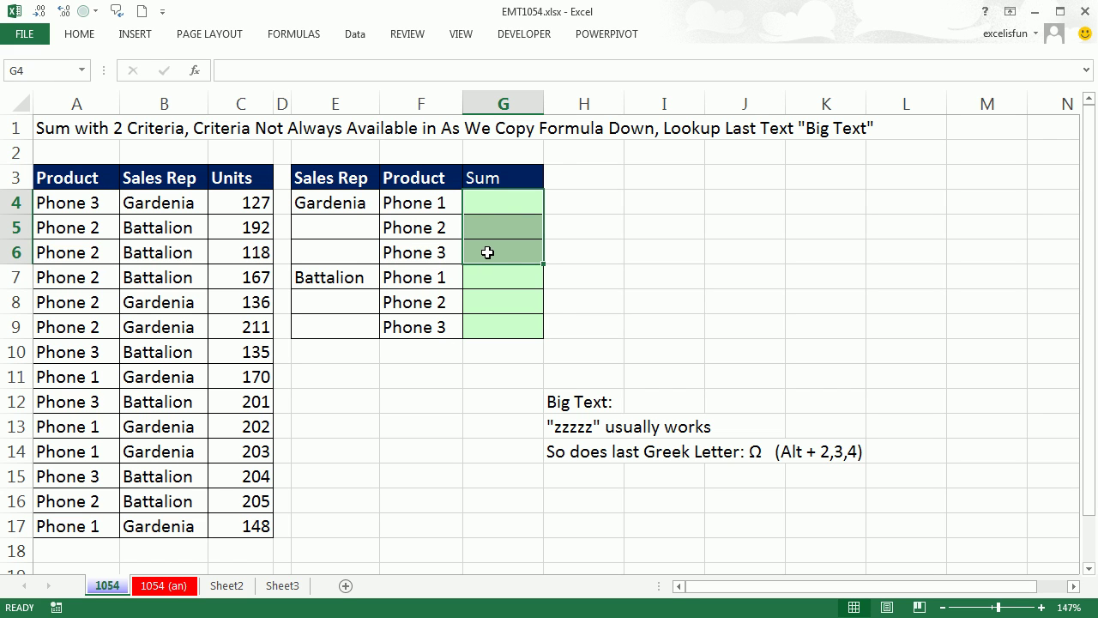
pyautogui.click(512, 274)
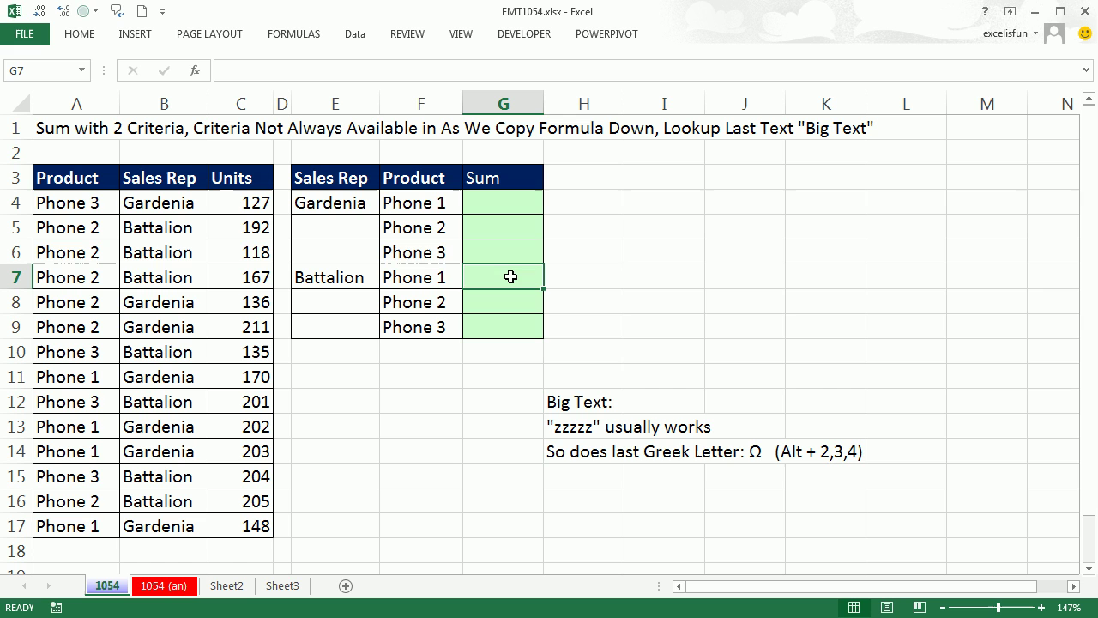
pyautogui.click(340, 275)
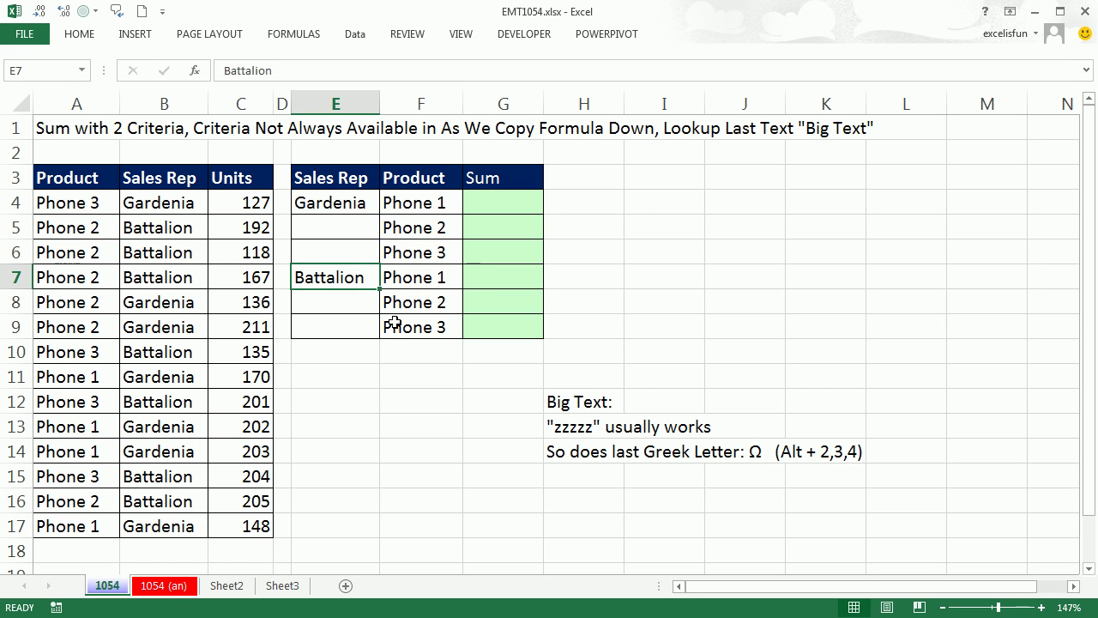
# - Start a =LOOKUP(" formula in helper cell I4, clearing the trial zzzz big-text value
pyautogui.click(643, 205)
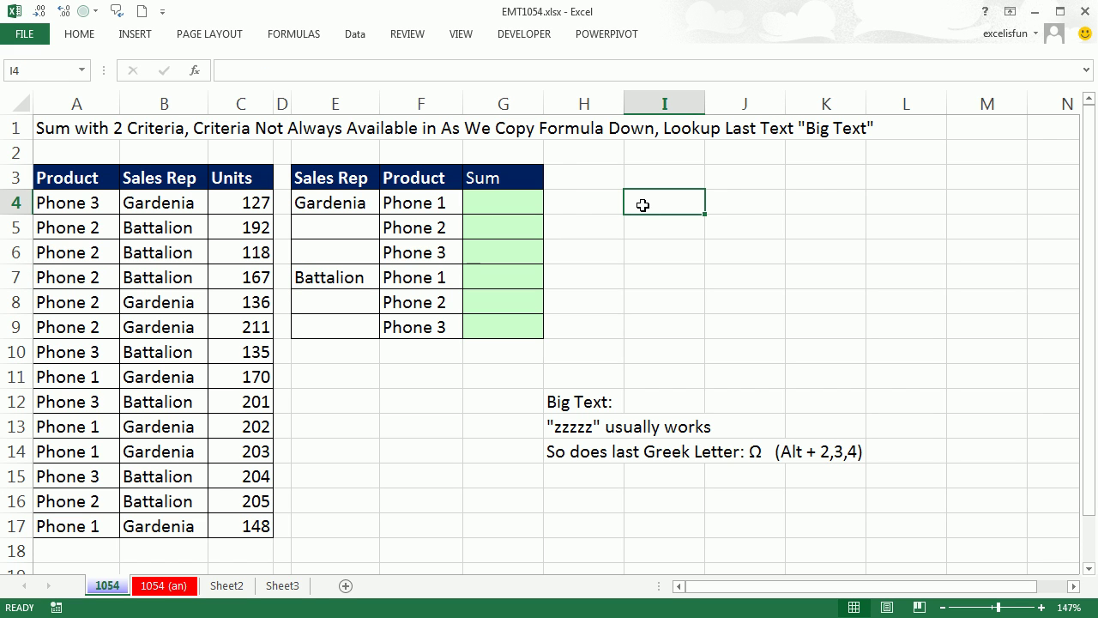
pyautogui.write('=loo')
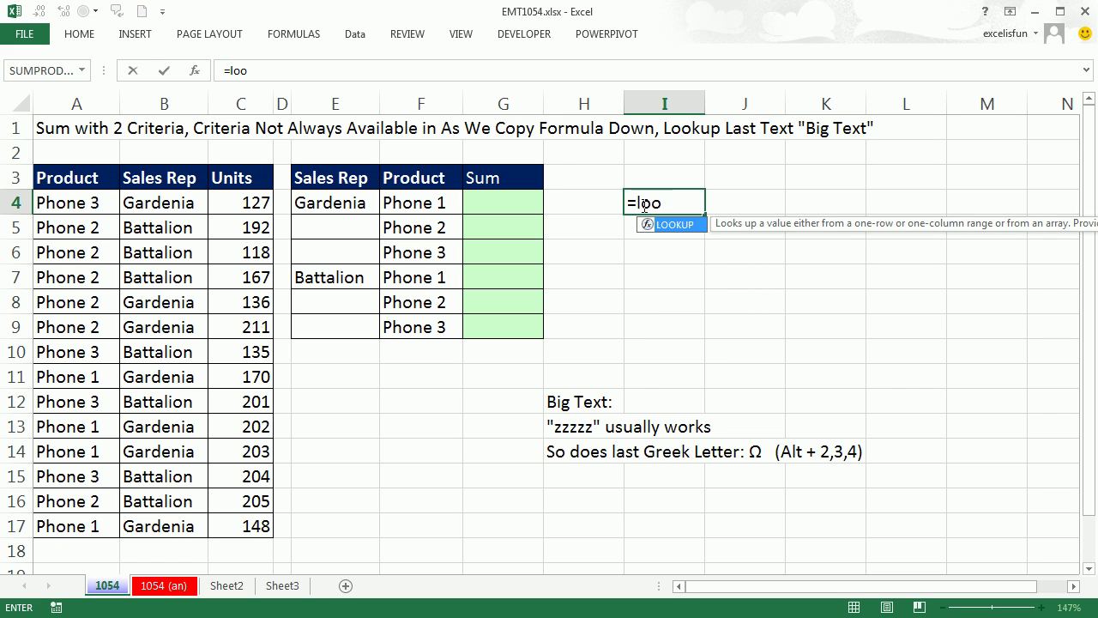
pyautogui.press('Tab')
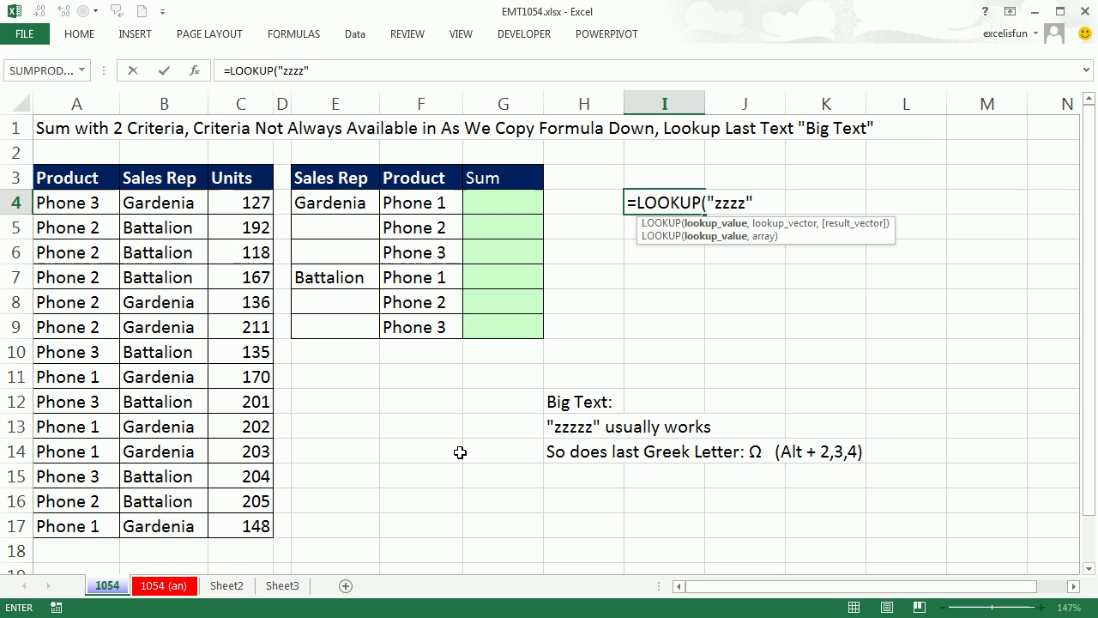
pyautogui.press('BackSpace')
pyautogui.press('BackSpace')
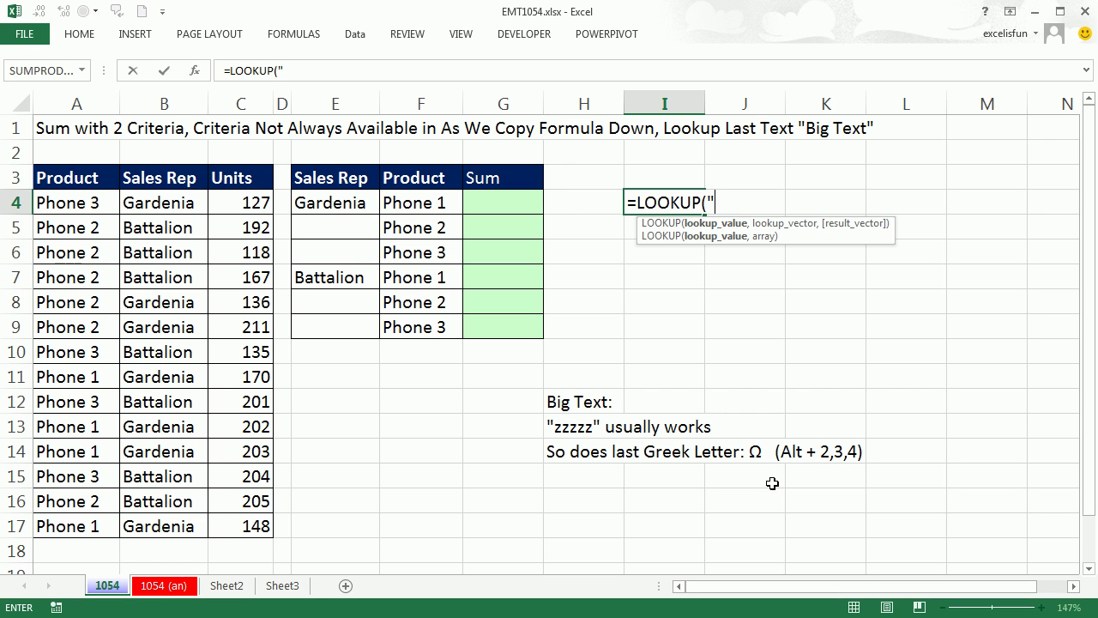
pyautogui.press('alt')
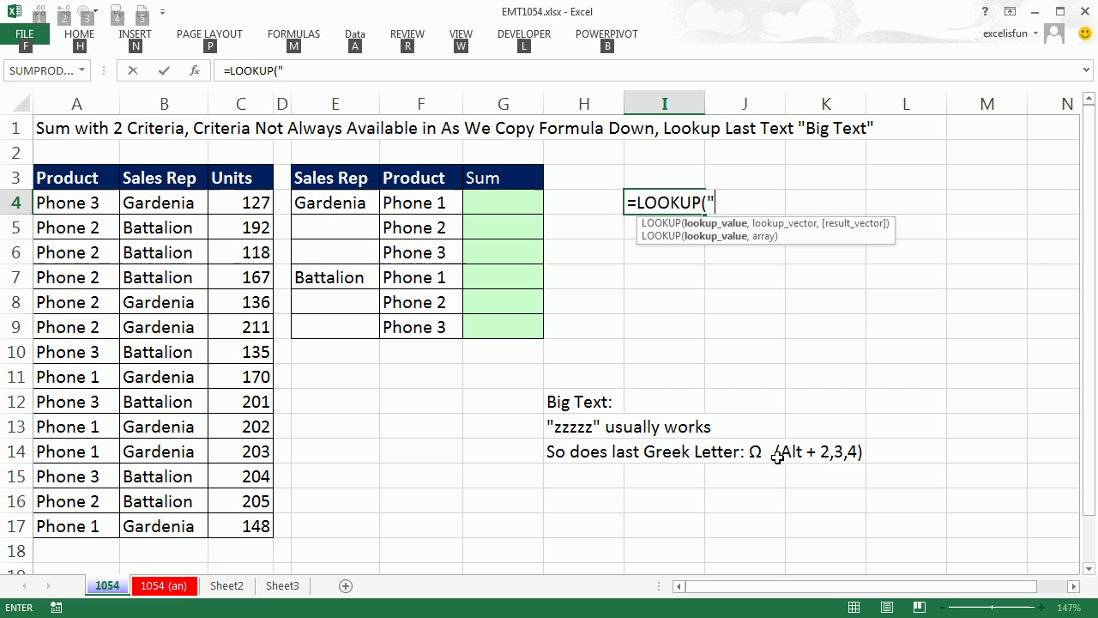
# - Finish I4 as =LOOKUP("Ω",E$4:E4) so it returns Gardenia
pyautogui.write('Ω')
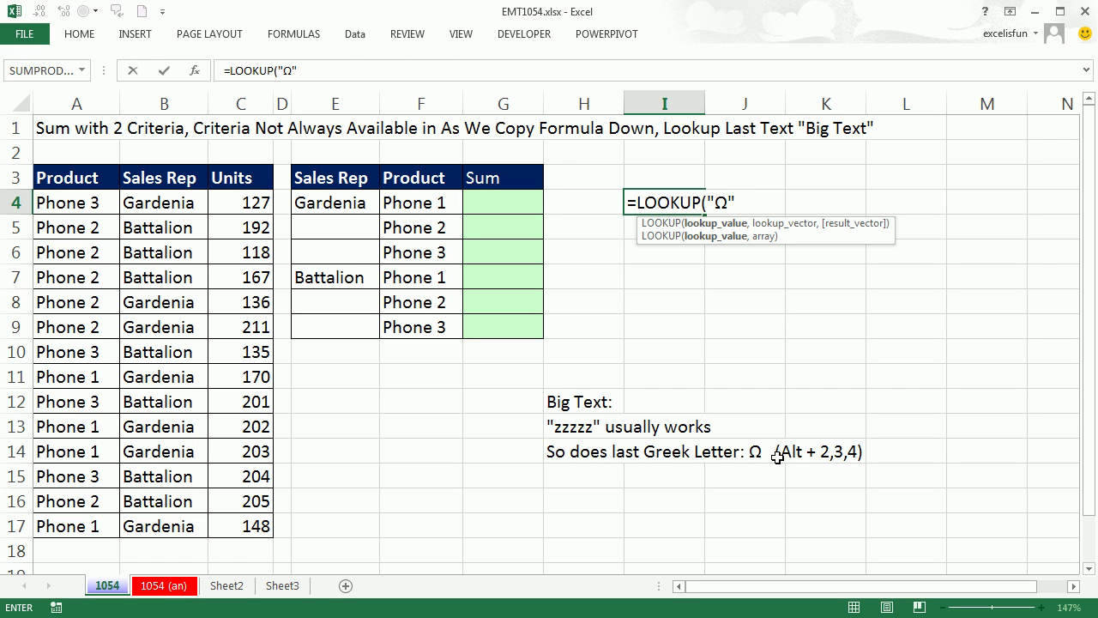
pyautogui.write('",')
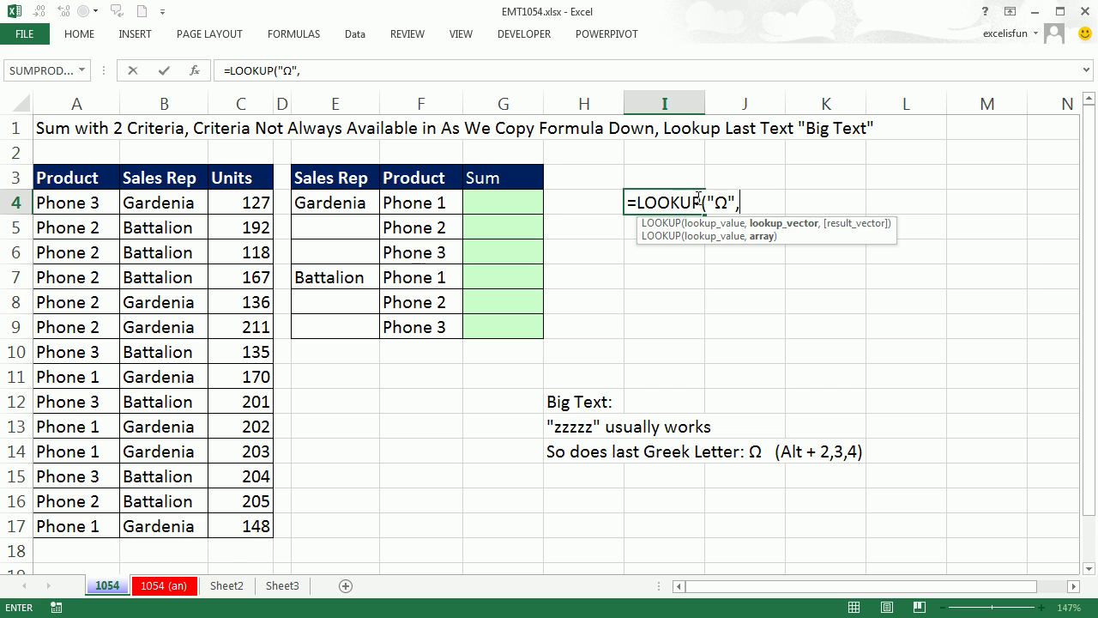
pyautogui.click(755, 210)
pyautogui.click(329, 203)
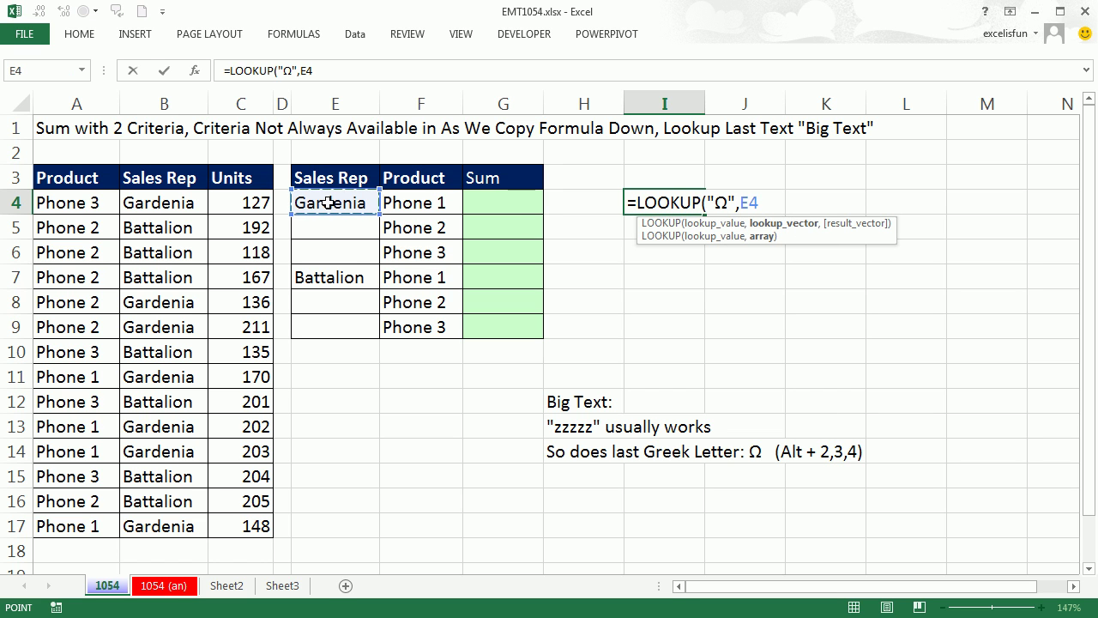
pyautogui.press('F8')
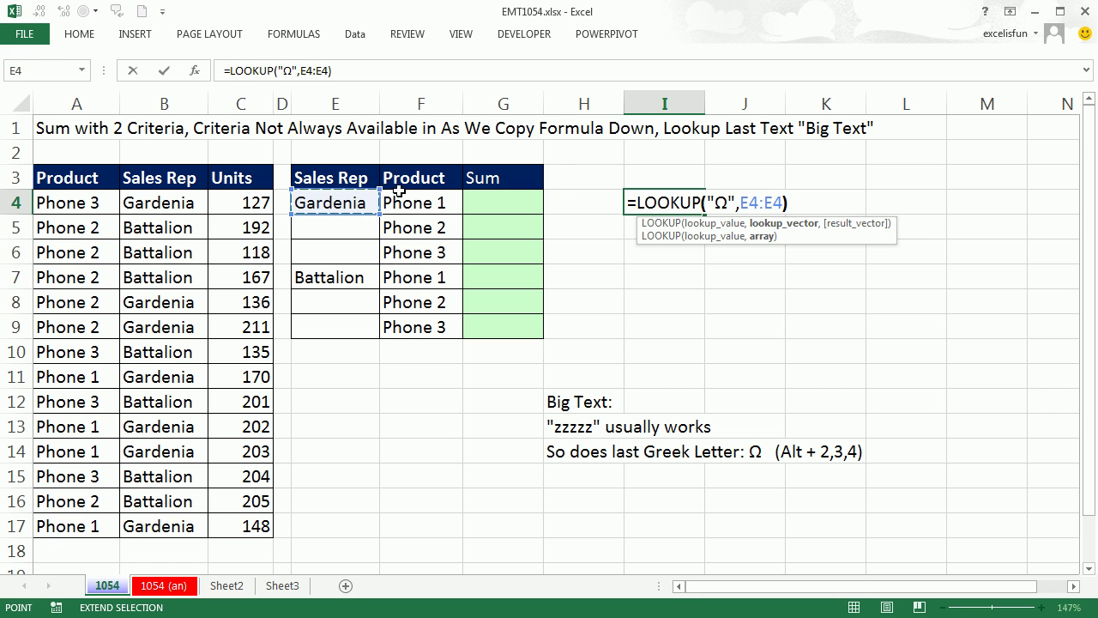
pyautogui.press('F8')
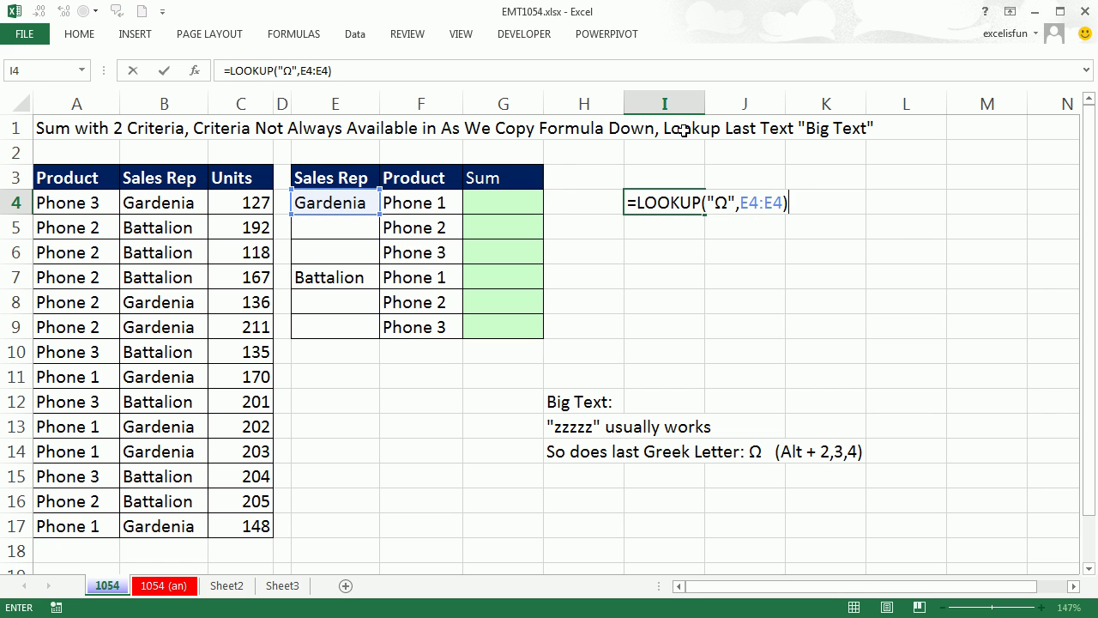
pyautogui.click(751, 200)
pyautogui.press('F4')
pyautogui.press('F4')
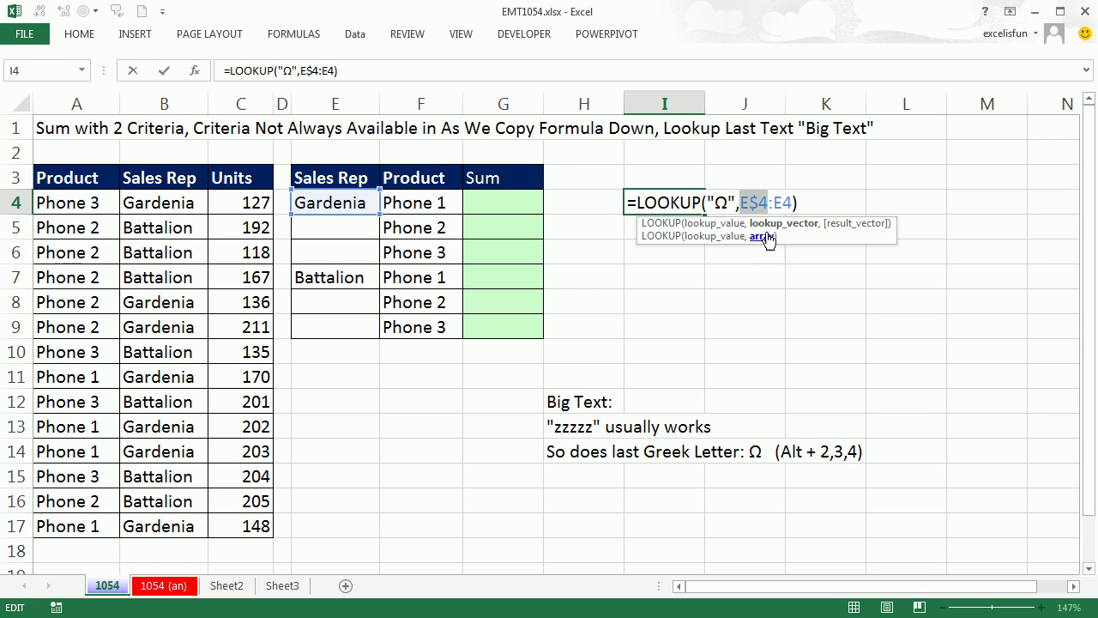
pyautogui.hotkey('ctrl', 'Return')
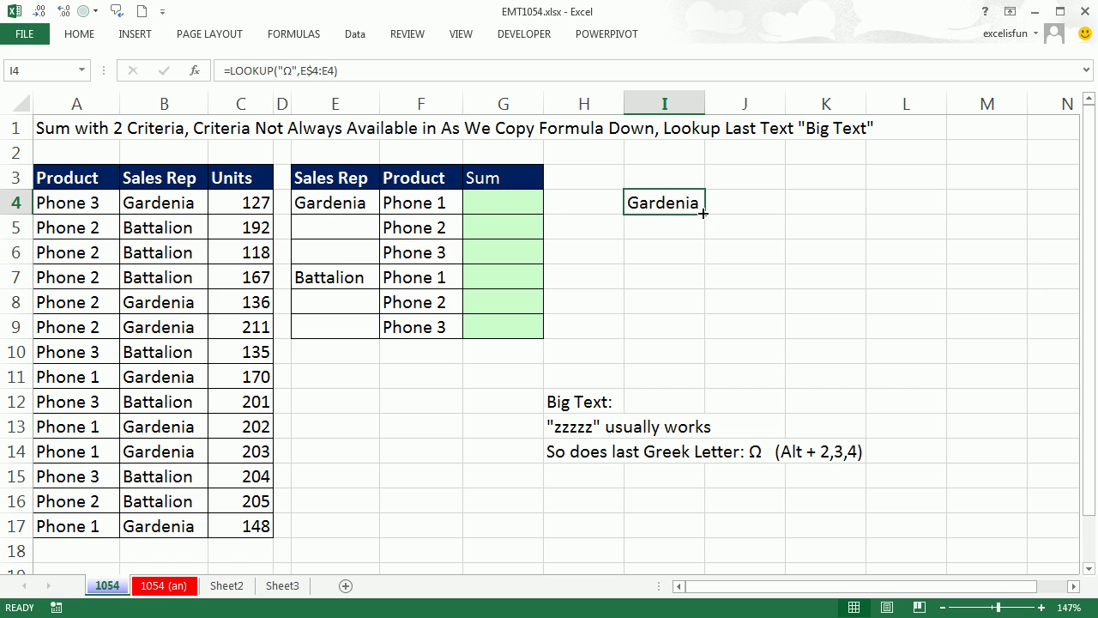
# - Fill the I4 LOOKUP formula down to I9 and check the copies in I6 and I7
pyautogui.moveTo(704, 213); pyautogui.dragTo(689, 348)
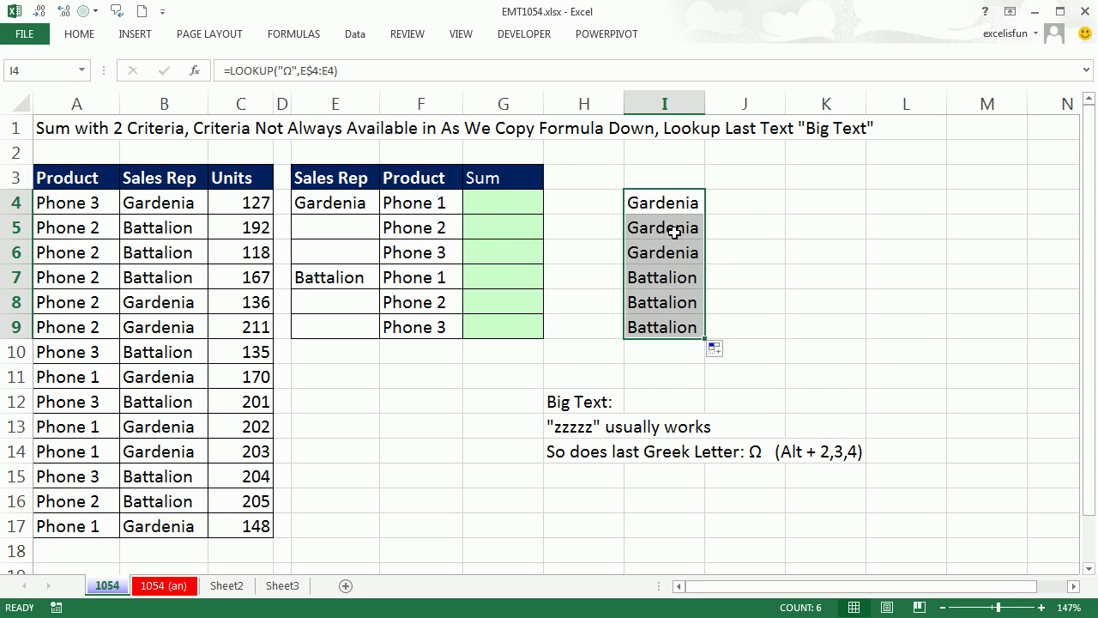
pyautogui.doubleClick(659, 252)
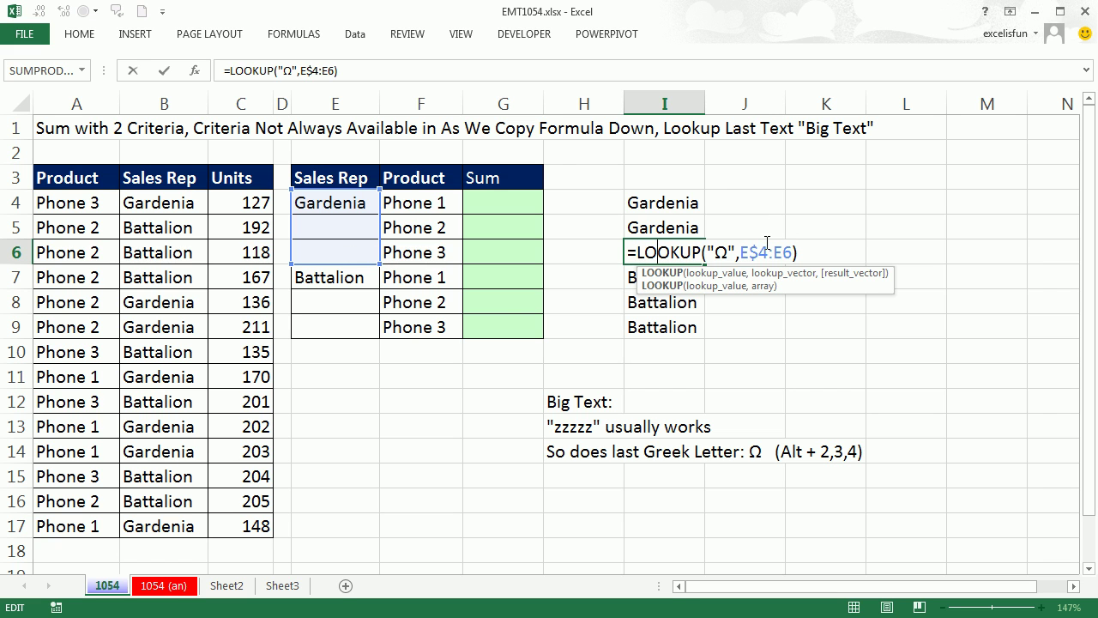
pyautogui.hotkey('ctrl', 'Return')
pyautogui.press('Down')
pyautogui.press('F2')
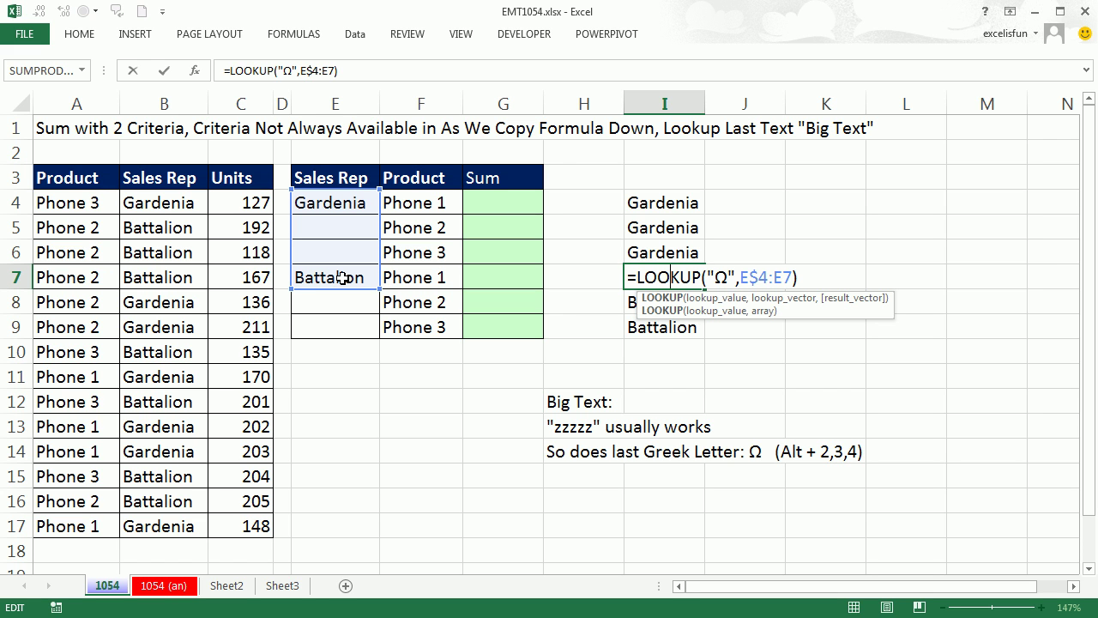
pyautogui.hotkey('ctrl', 'Return')
# - Copy the LOOKUP("Ω",E$4:E4) formula text from I4 for reuse in G4
pyautogui.doubleClick(636, 203)
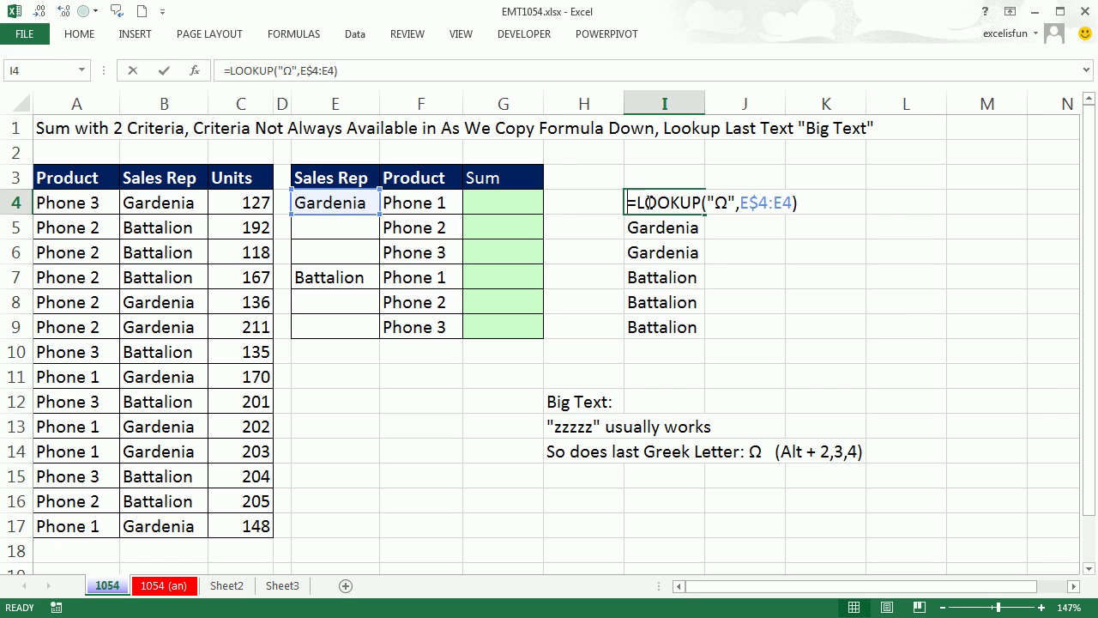
pyautogui.moveTo(637, 203); pyautogui.dragTo(954, 214)
pyautogui.hotkey('ctrl', 'c')
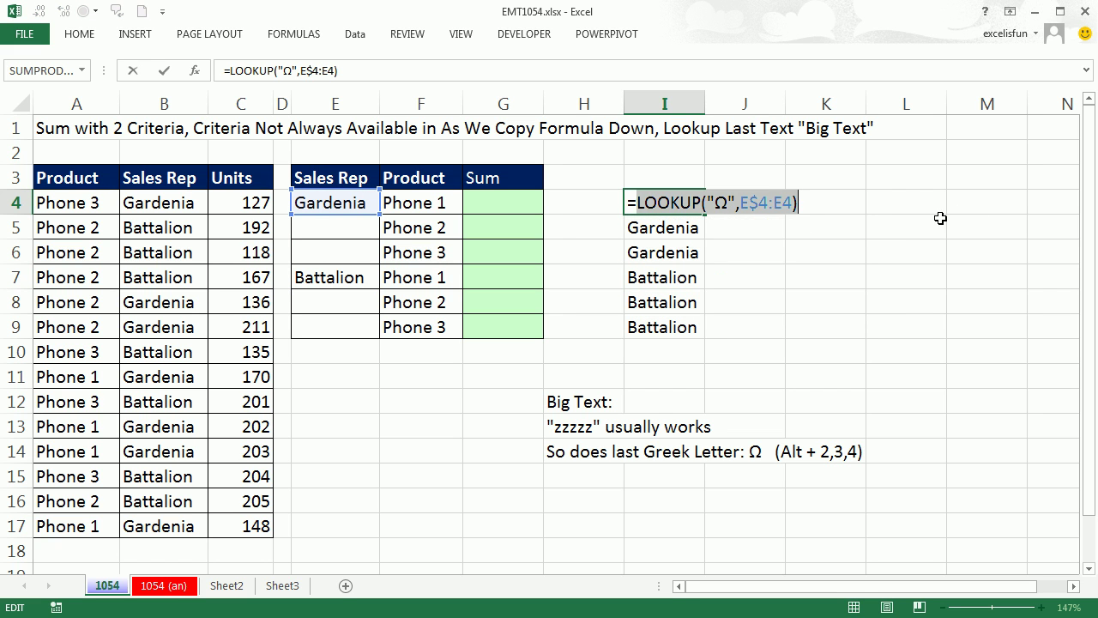
pyautogui.click(498, 206)
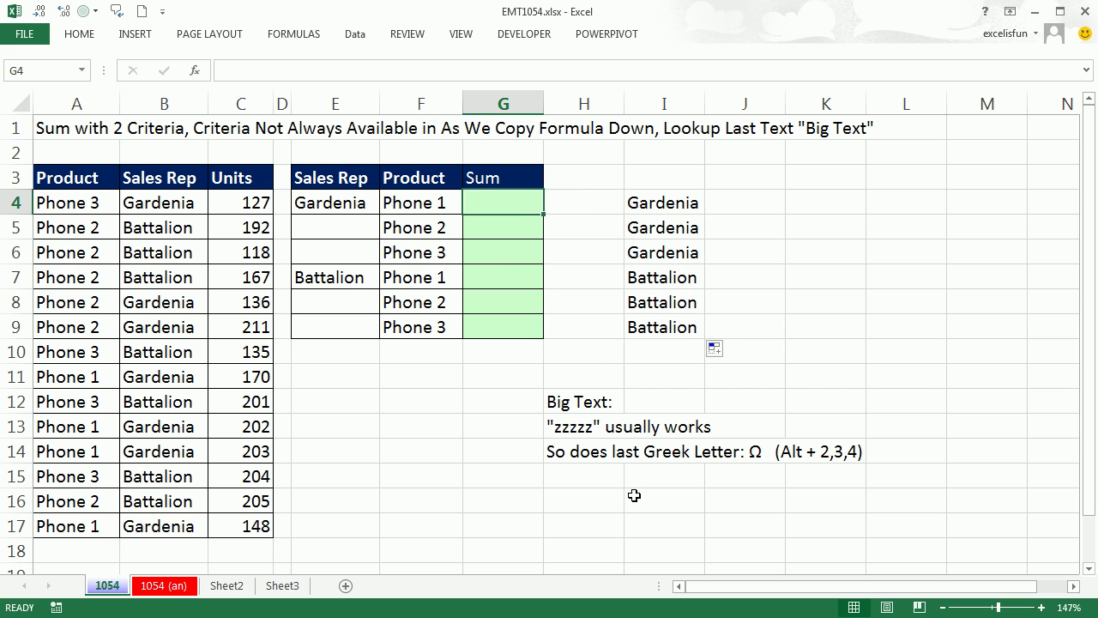
# - Begin a SUMIFS in G4 with sum range $C$4:$C$17 and criteria range $A$4:$A$17
pyautogui.write('=sumifs')
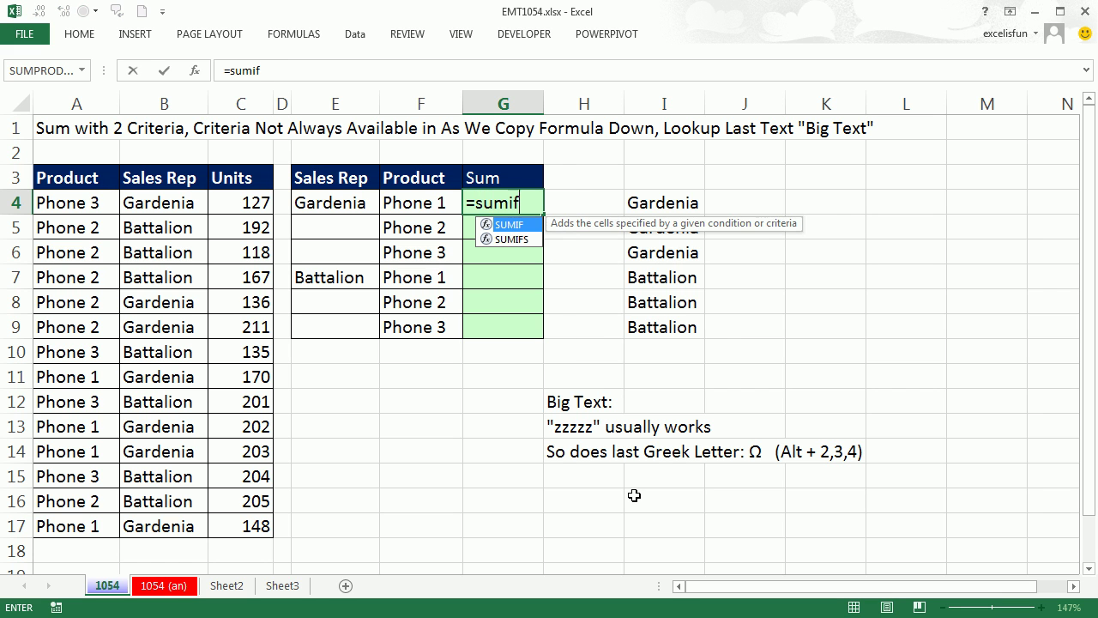
pyautogui.press('Tab')
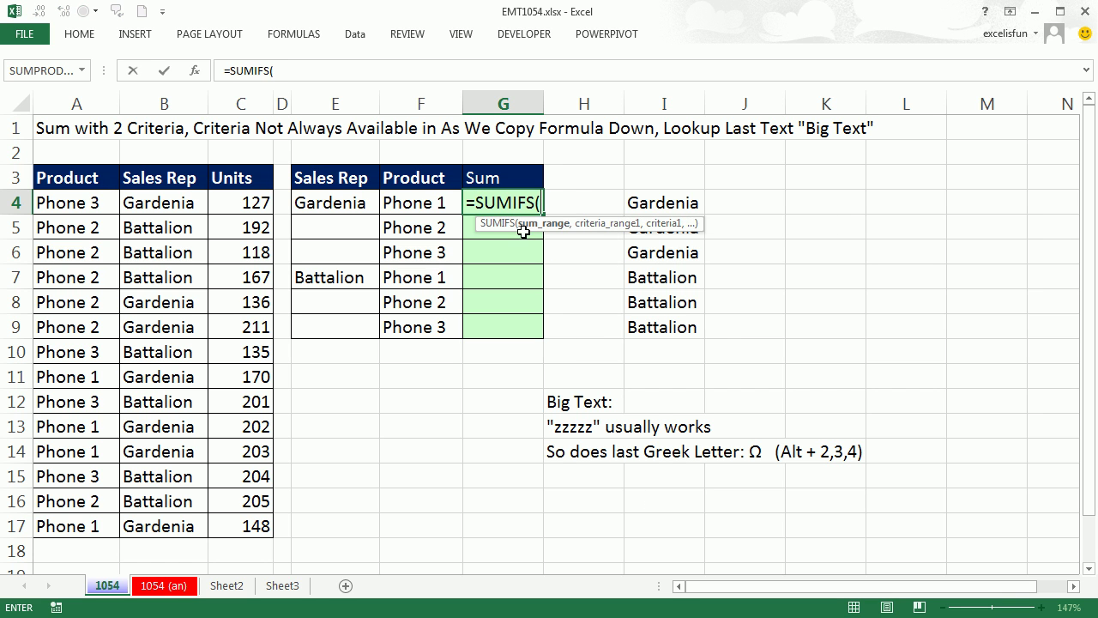
pyautogui.moveTo(228, 199); pyautogui.dragTo(238, 531)
pyautogui.press('F4')
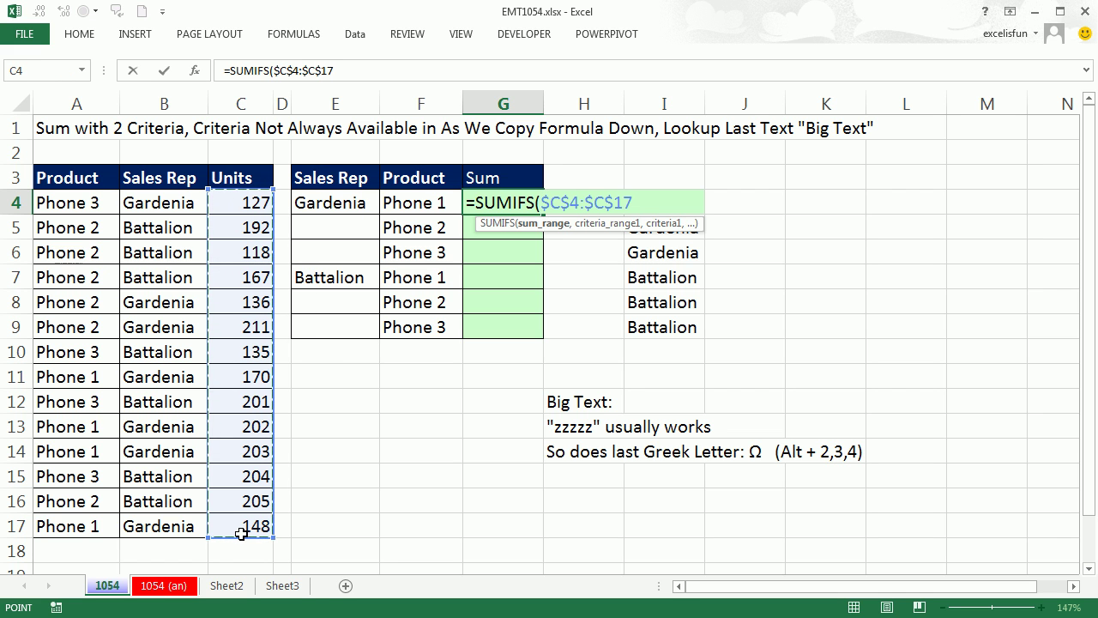
pyautogui.write(',')
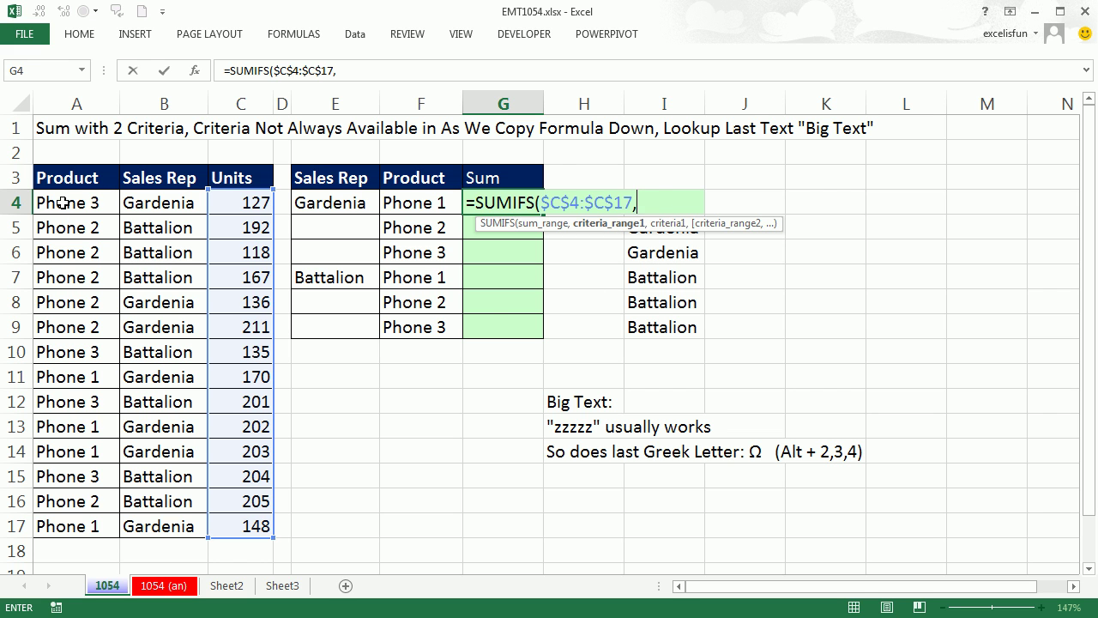
pyautogui.moveTo(65, 203); pyautogui.dragTo(68, 526)
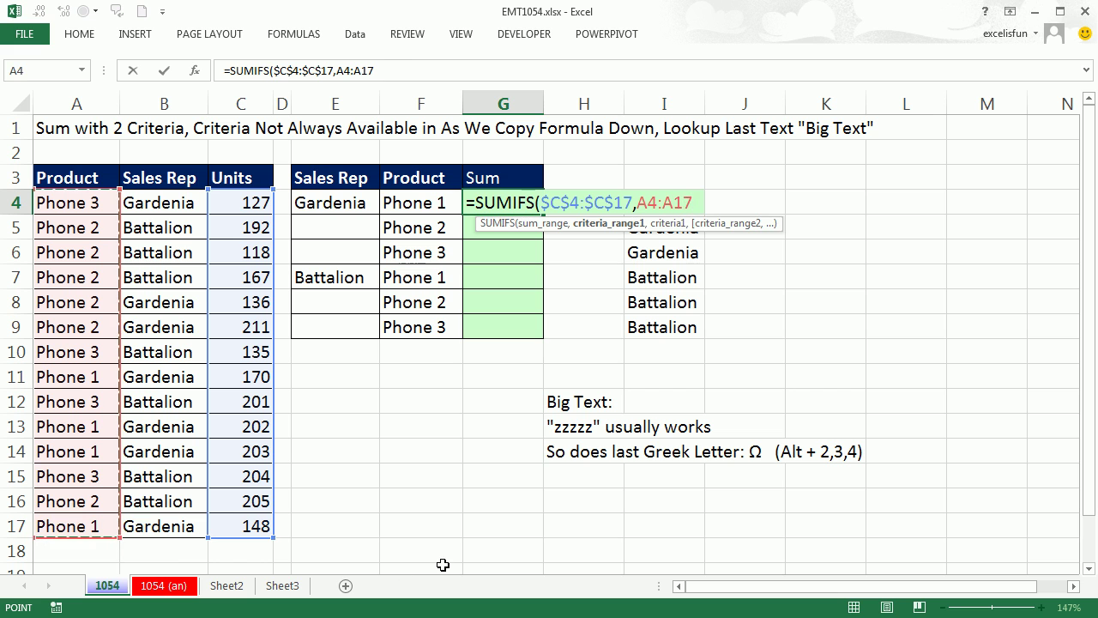
pyautogui.press('F4')
# - Add criteria F4, $B$4:$B$17 and LOOKUP("Ω",E$4:E4) to complete the G4 SUMIFS formula
pyautogui.write(',')
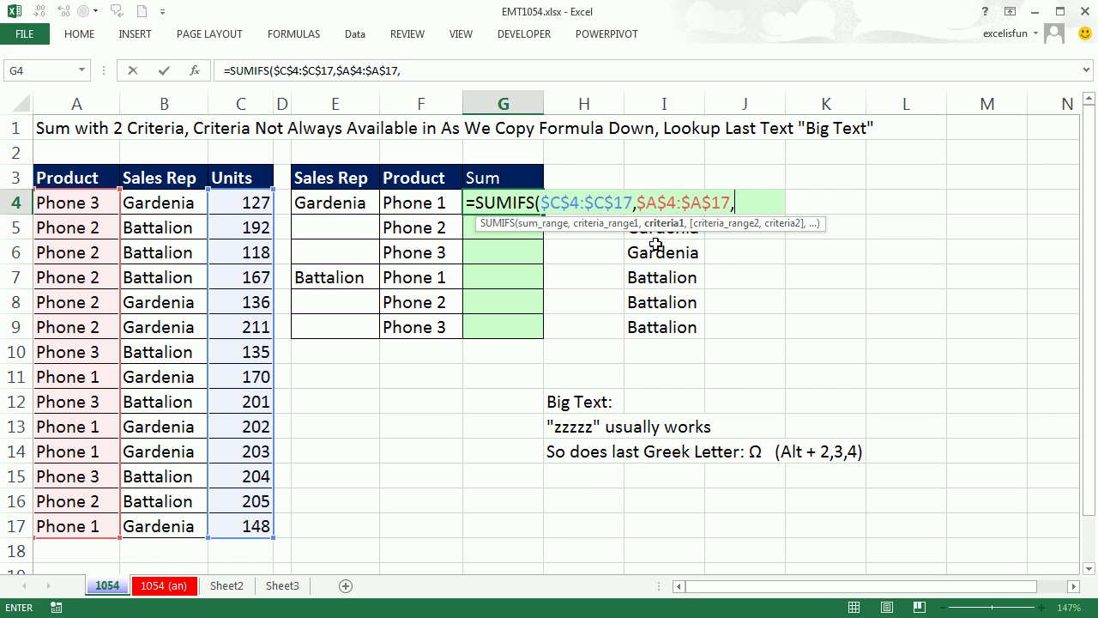
pyautogui.press('Left')
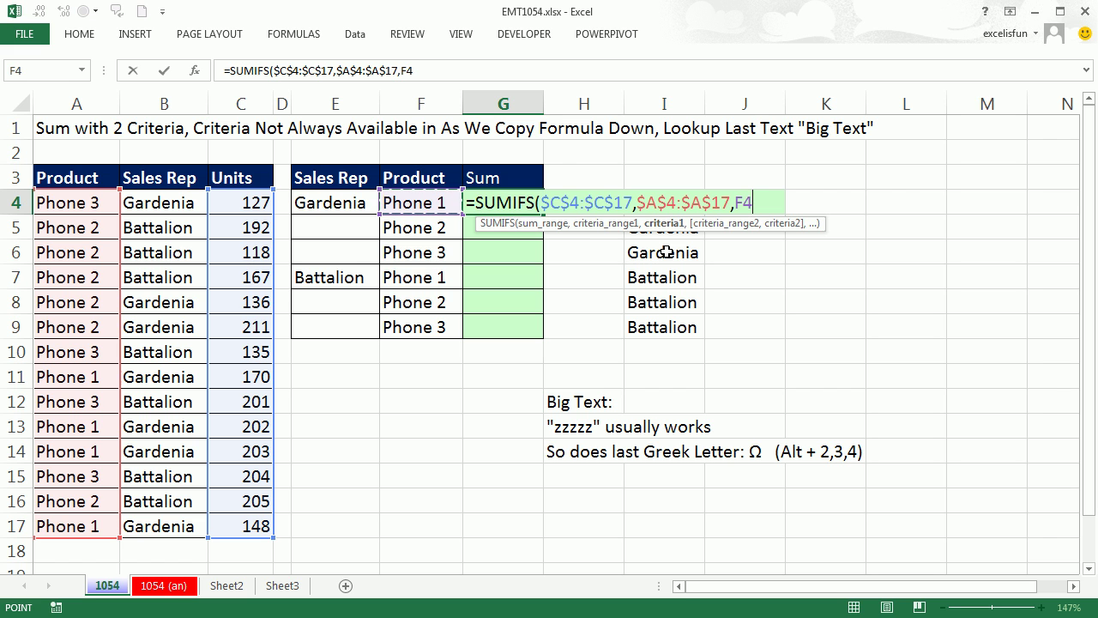
pyautogui.write(',')
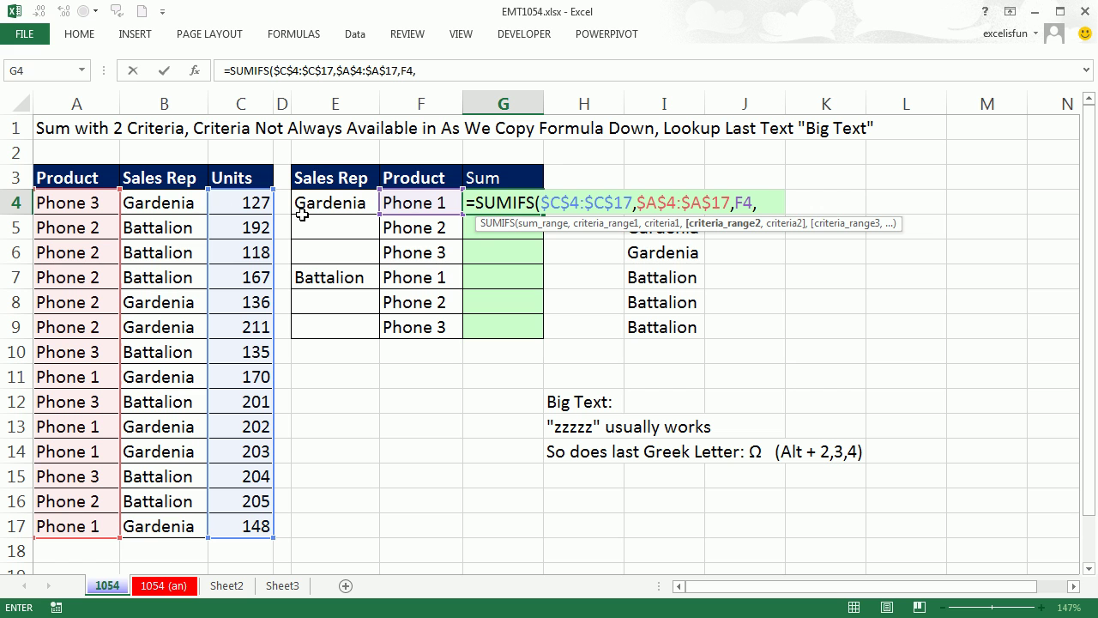
pyautogui.moveTo(168, 203); pyautogui.dragTo(147, 525)
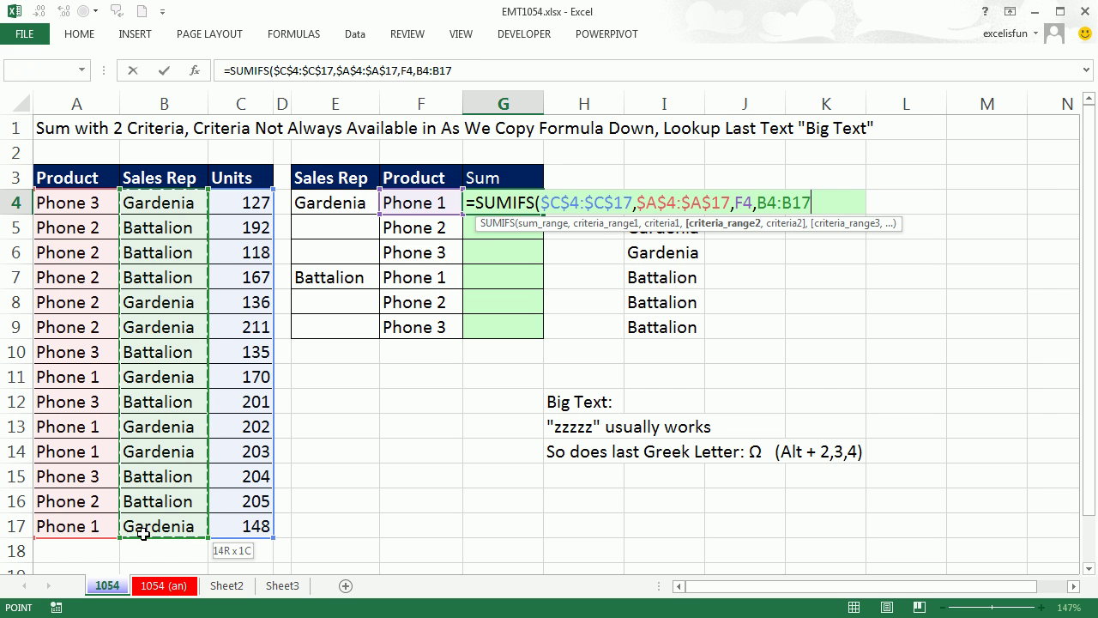
pyautogui.press('F4')
pyautogui.write(',')
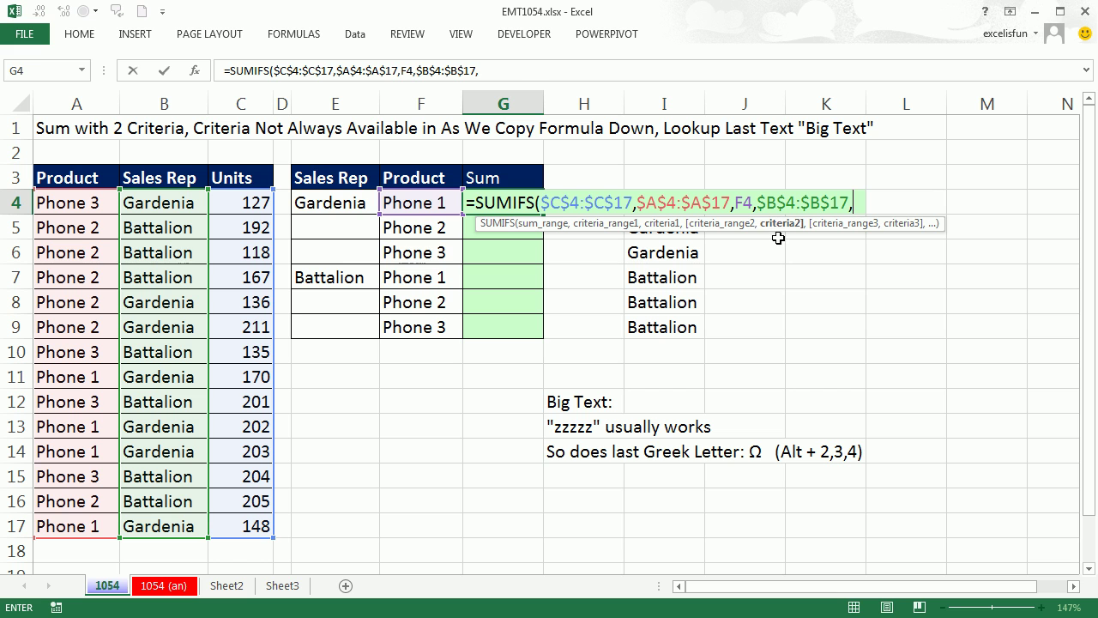
pyautogui.write('LOOKUP("Ω",E$4:E4)')
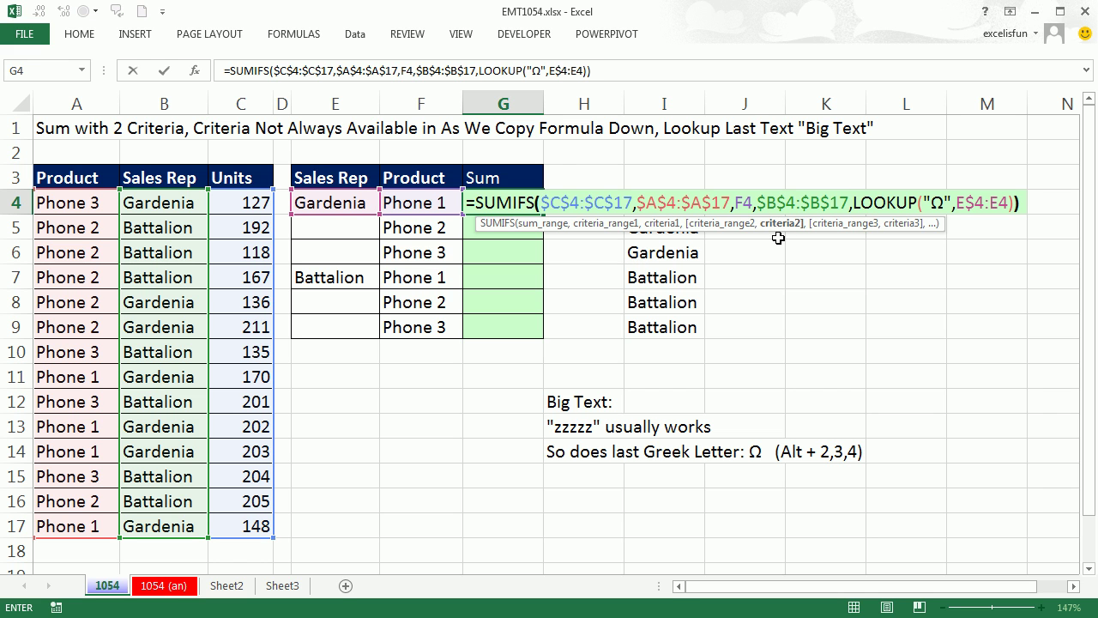
# - Enter the G4 SUMIFS and fill it to G9, giving 723, 347, 127, 0, 682 and 540
pyautogui.hotkey('ctrl', 'Return')
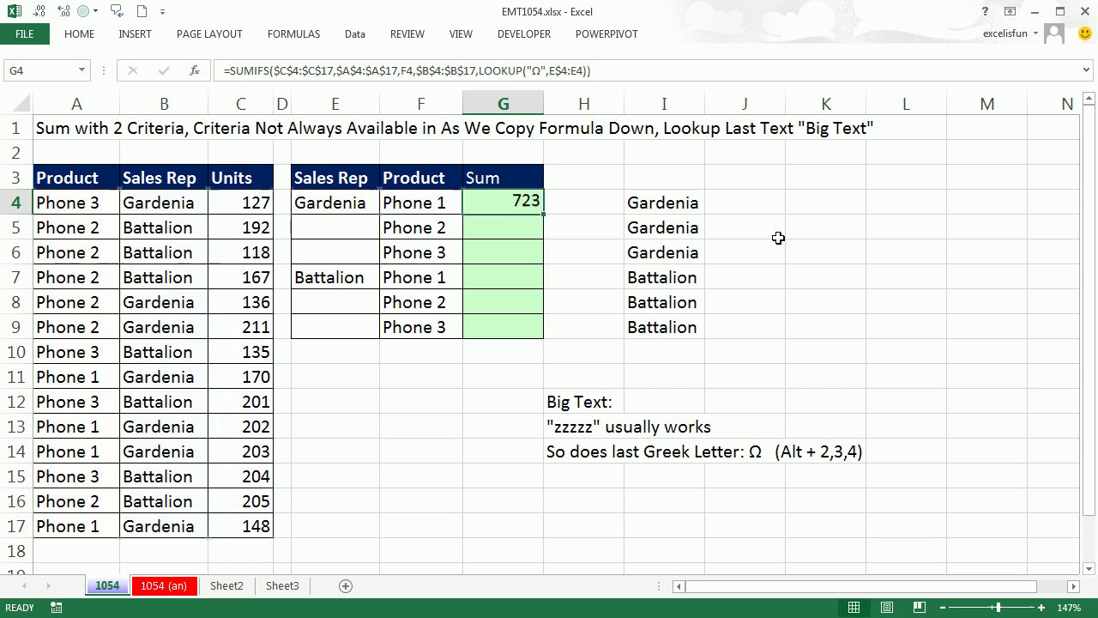
pyautogui.moveTo(546, 212); pyautogui.dragTo(549, 336)
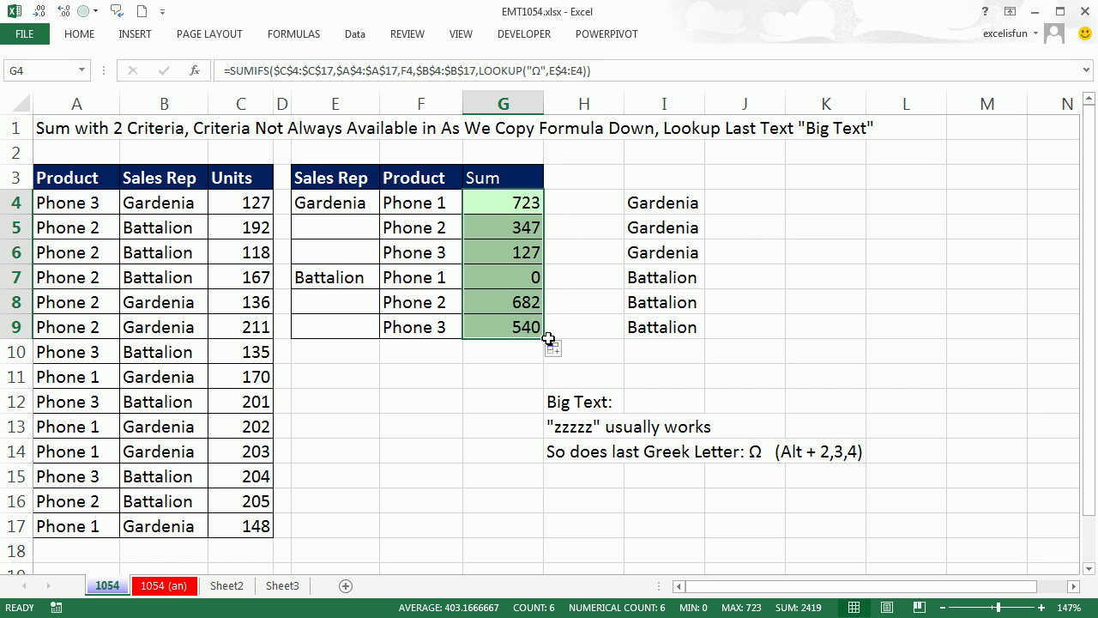
pyautogui.click(503, 362)
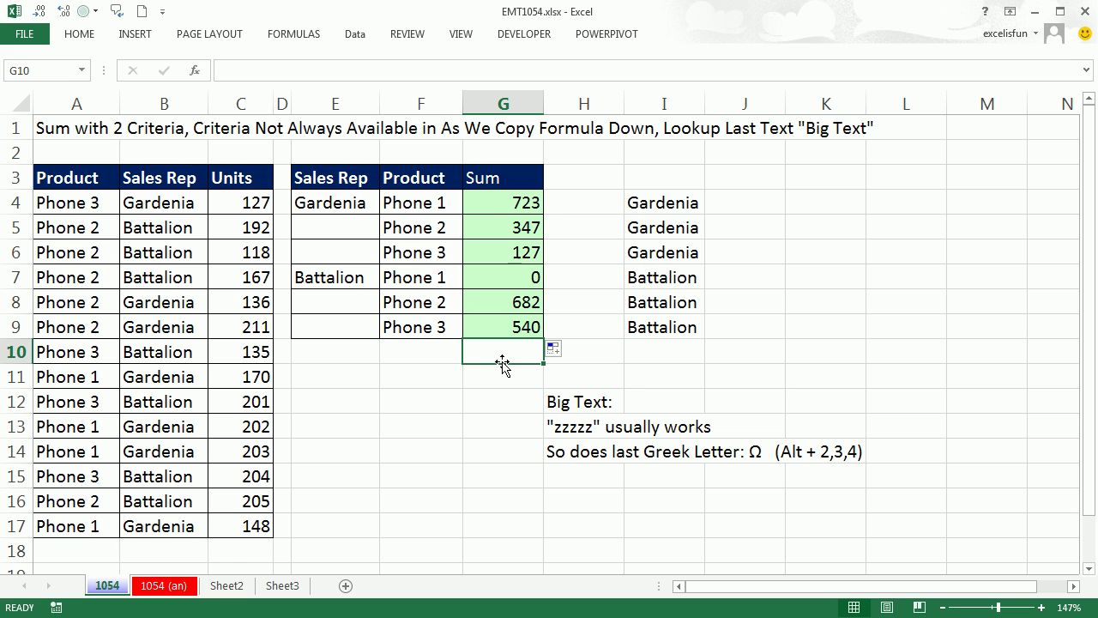